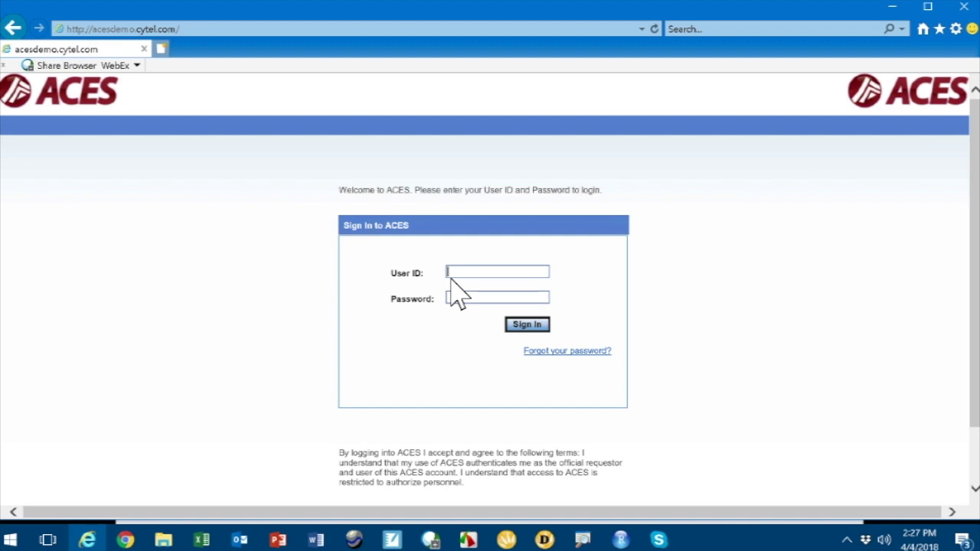
Sign in to ACES with the DMC member's user ID and password.
type("dmc.demo")
left_click(474, 303)
type("•••••••")
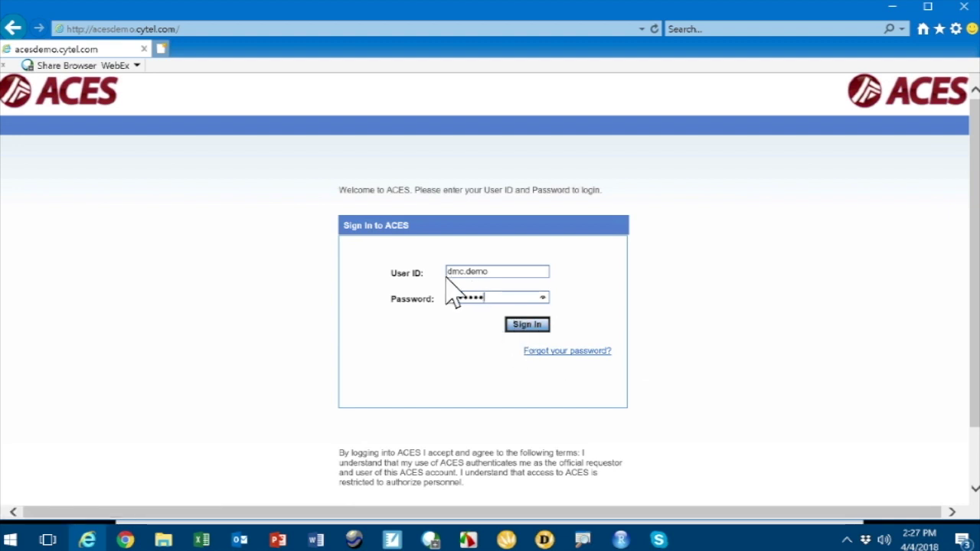
left_click(527, 327)
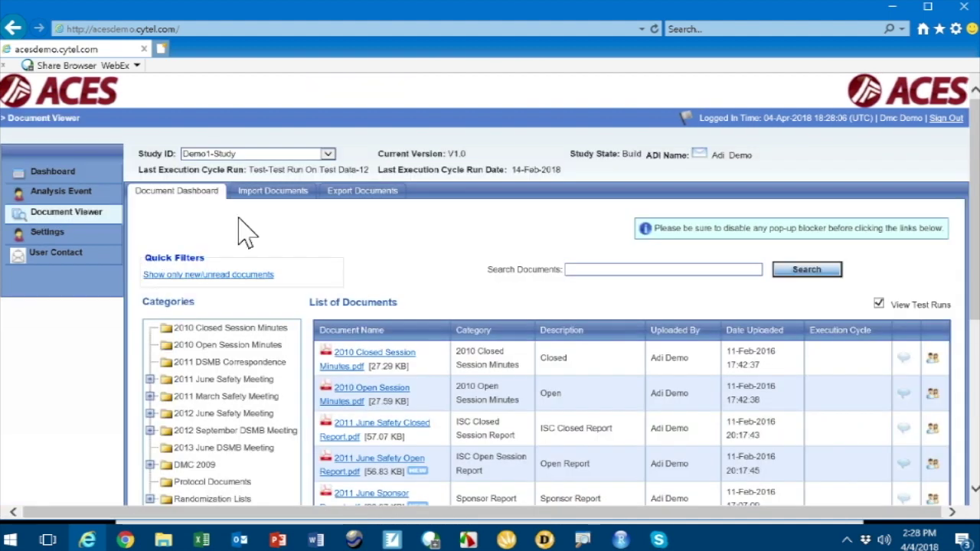
scroll(244, 330, "down", 2)
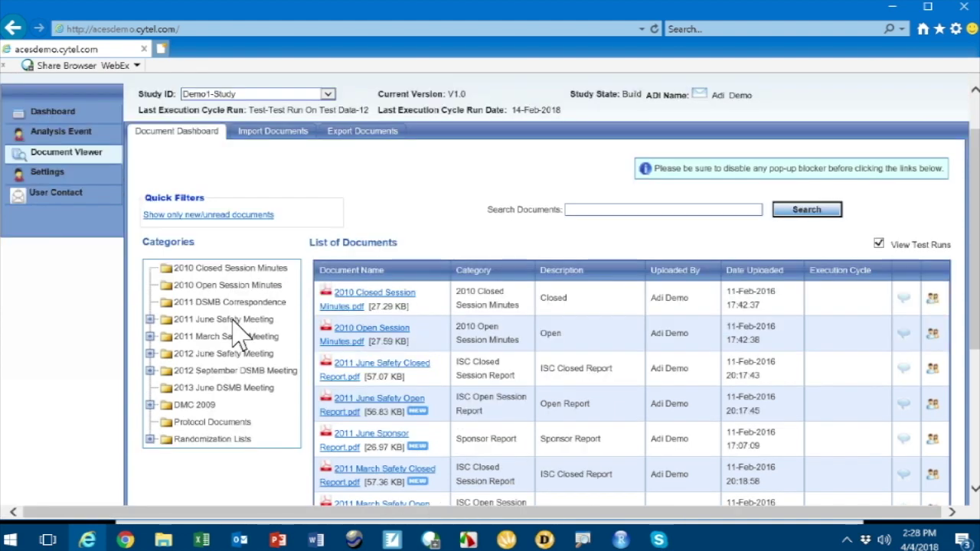
scroll(361, 313, "up", 1)
scroll(359, 310, "down", 3)
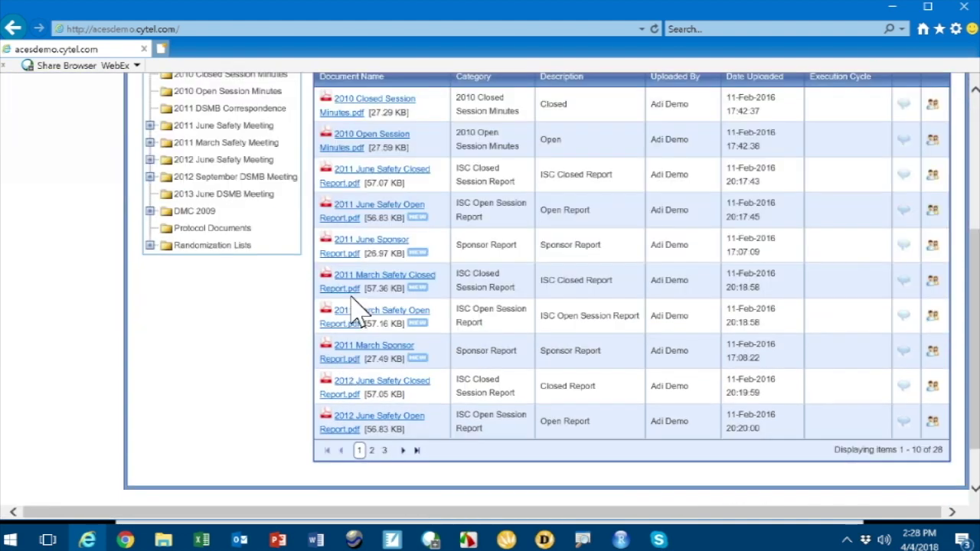
scroll(359, 310, "up", 4)
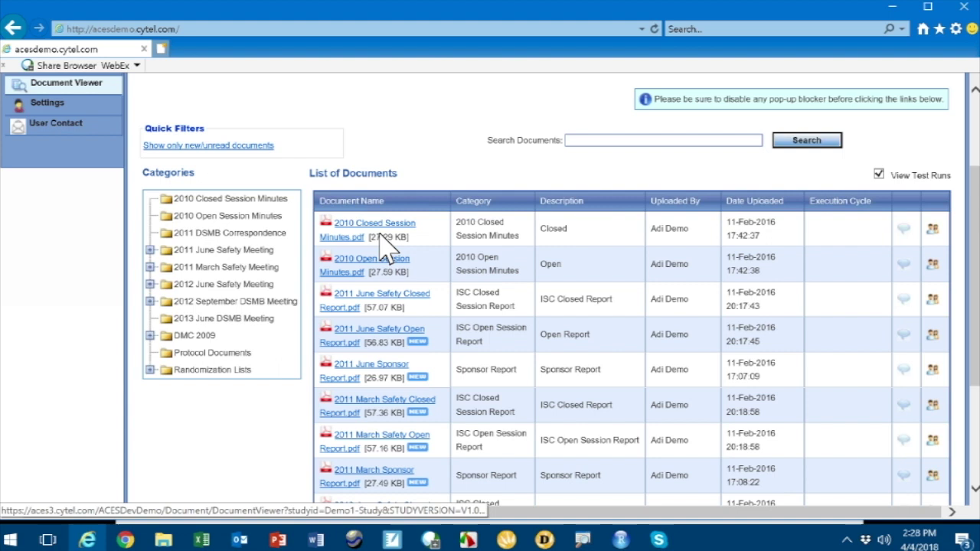
scroll(387, 244, "down", 1)
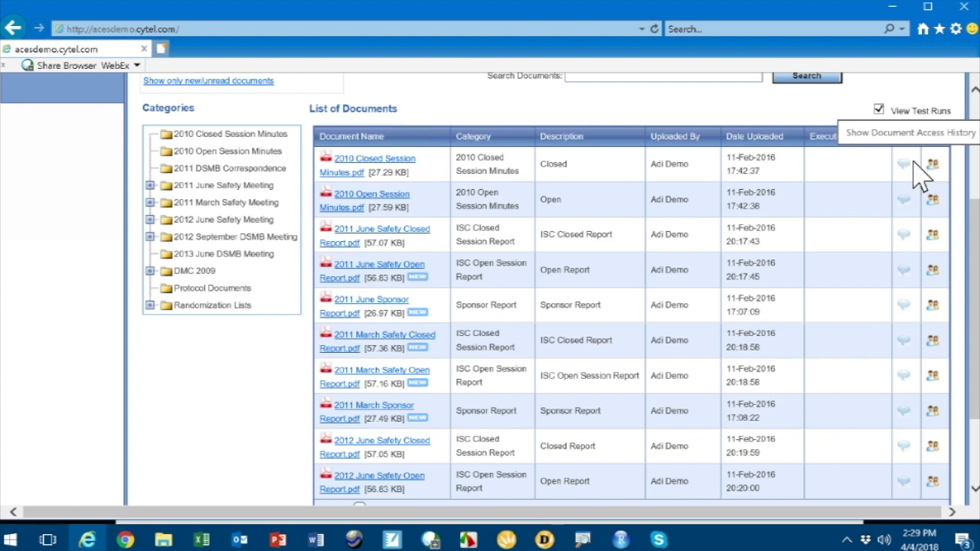
Bring up the Document Access History table for 2010 Closed Session Minutes.pdf, showing who accessed it and when.
left_click(941, 163)
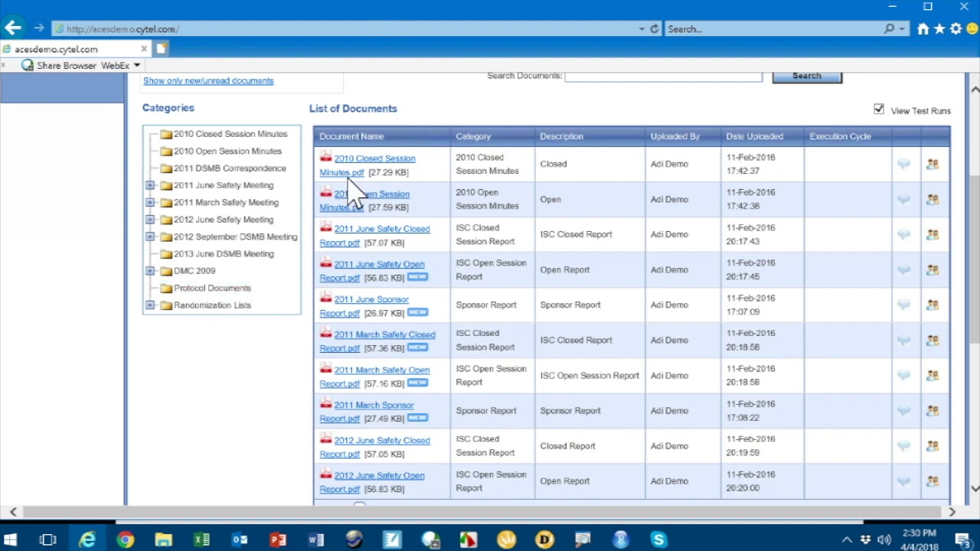
scroll(463, 246, "down", 1)
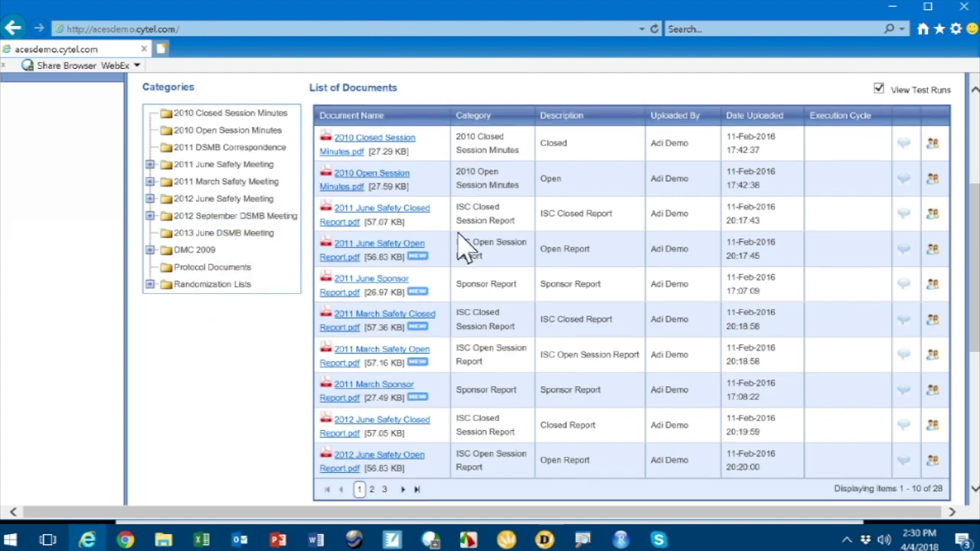
scroll(463, 247, "down", 4)
scroll(466, 237, "up", 3)
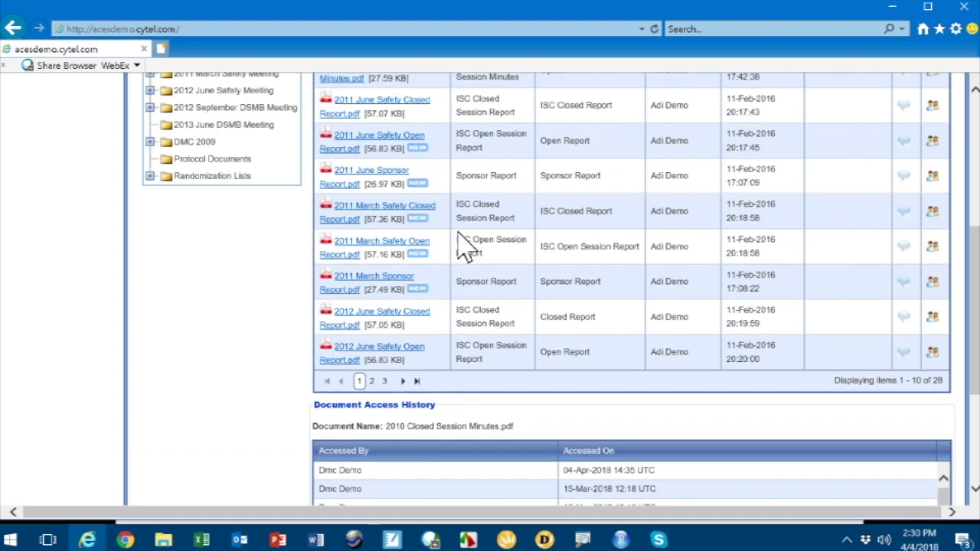
scroll(466, 248, "down", 4)
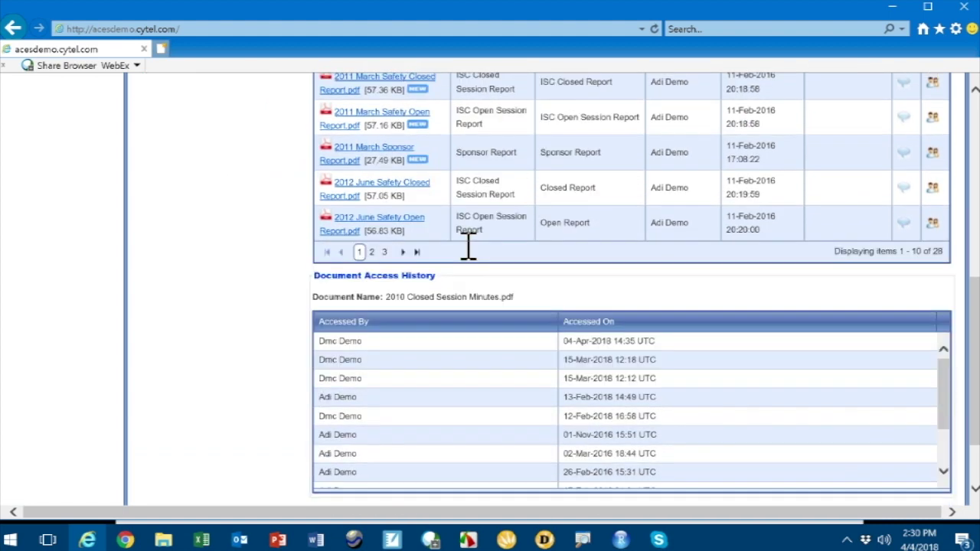
scroll(466, 240, "up", 1)
scroll(451, 276, "up", 3)
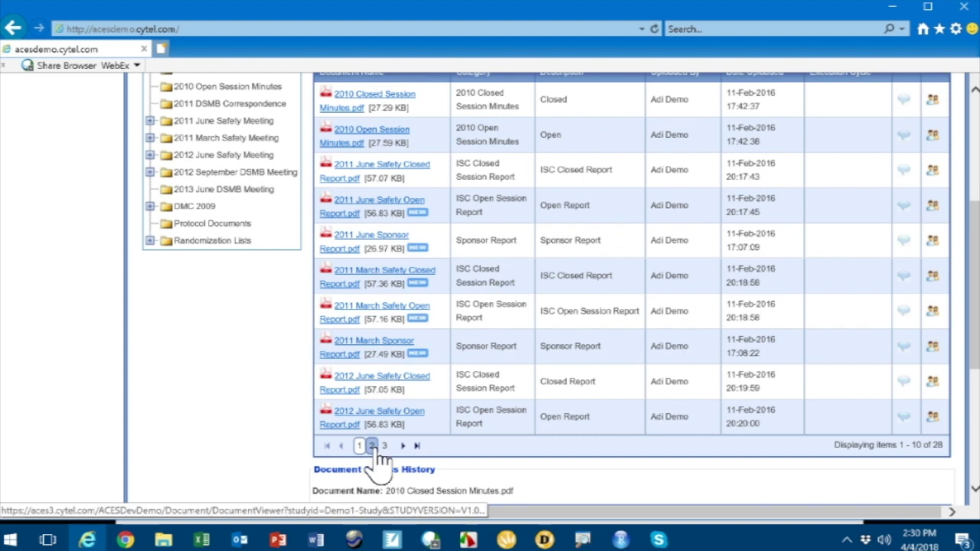
Move through document list pages 2 and 3, reaching items 21–28 of 28.
left_click(372, 446)
scroll(413, 440, "down", 1)
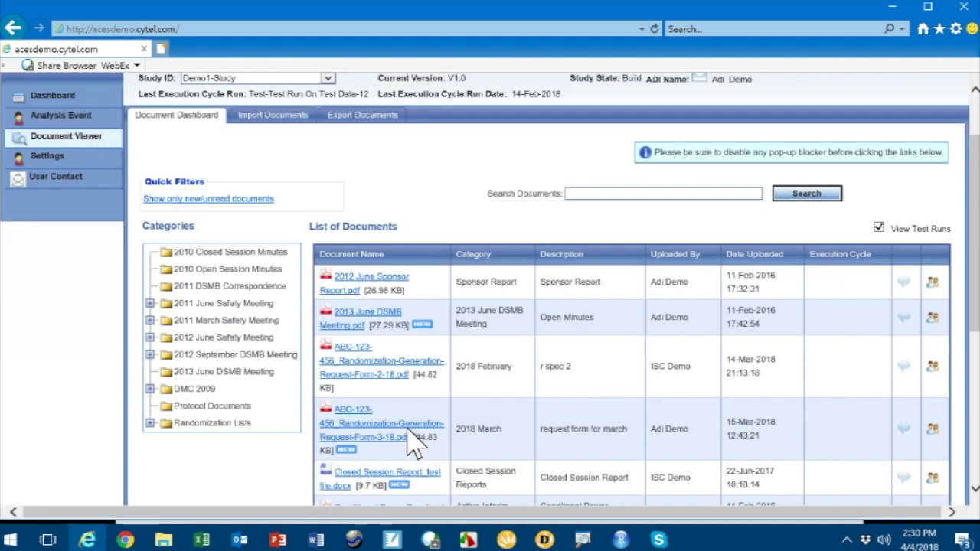
scroll(413, 440, "down", 4)
scroll(394, 444, "down", 3)
left_click(400, 395)
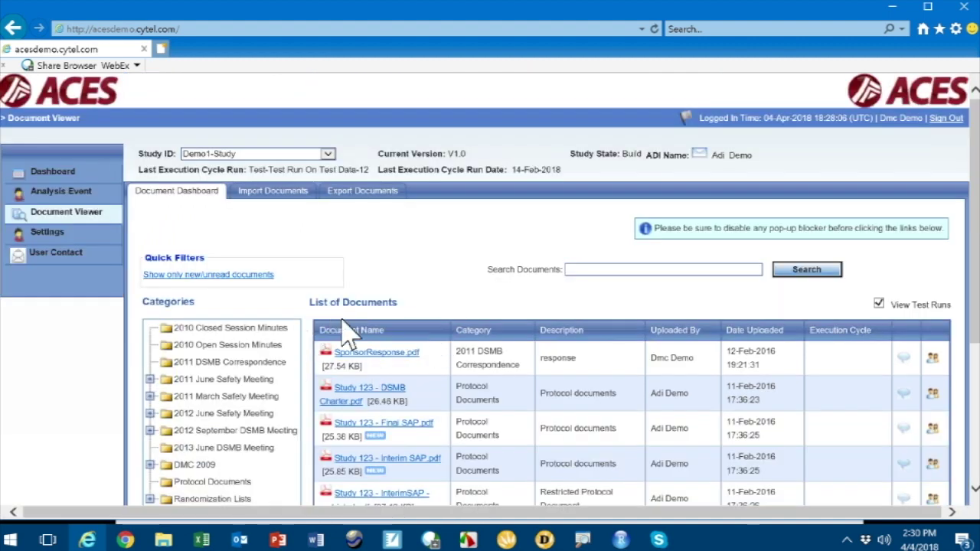
scroll(356, 345, "down", 1)
scroll(355, 345, "down", 4)
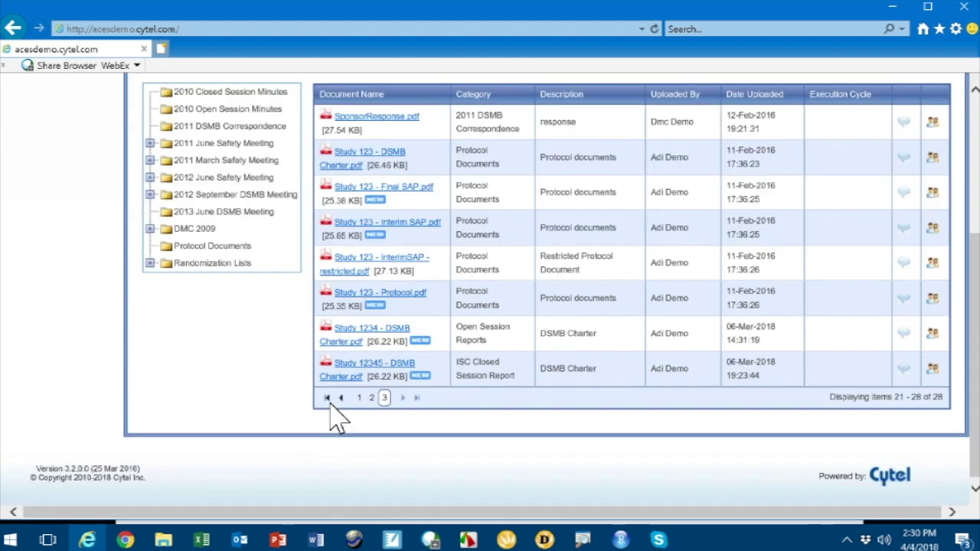
scroll(316, 382, "up", 1)
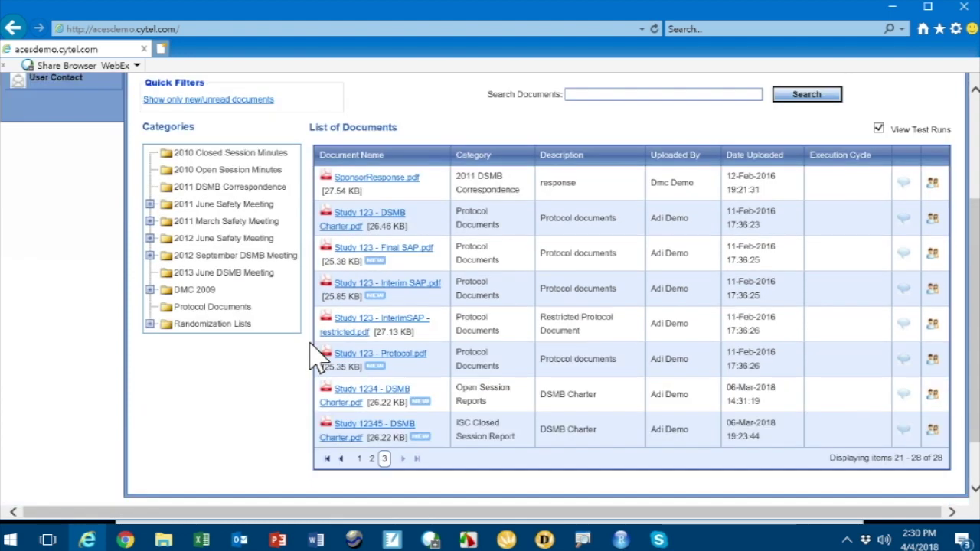
Filter the list by 2010 Closed Session Minutes, then by 2012 June Safety Meeting, showing its 3 reports.
left_click(210, 153)
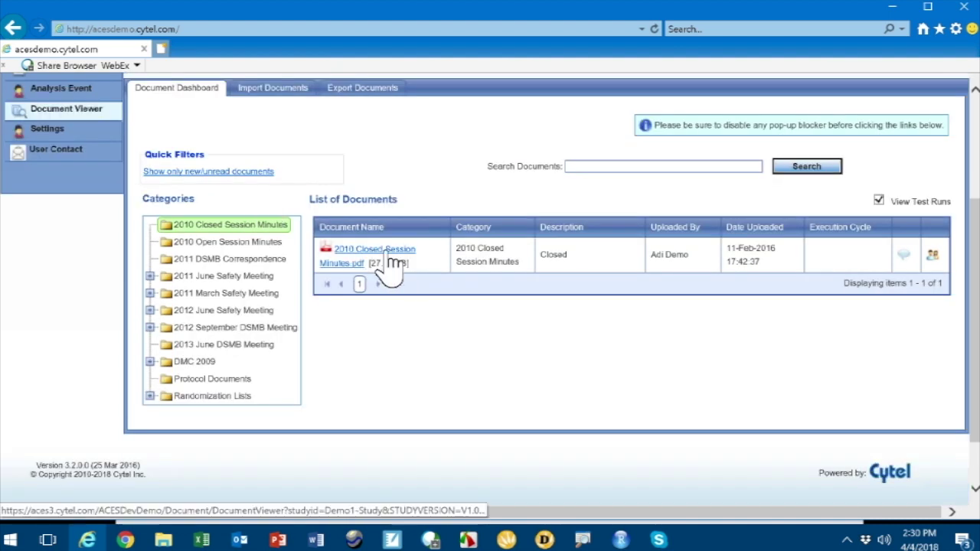
left_click(208, 311)
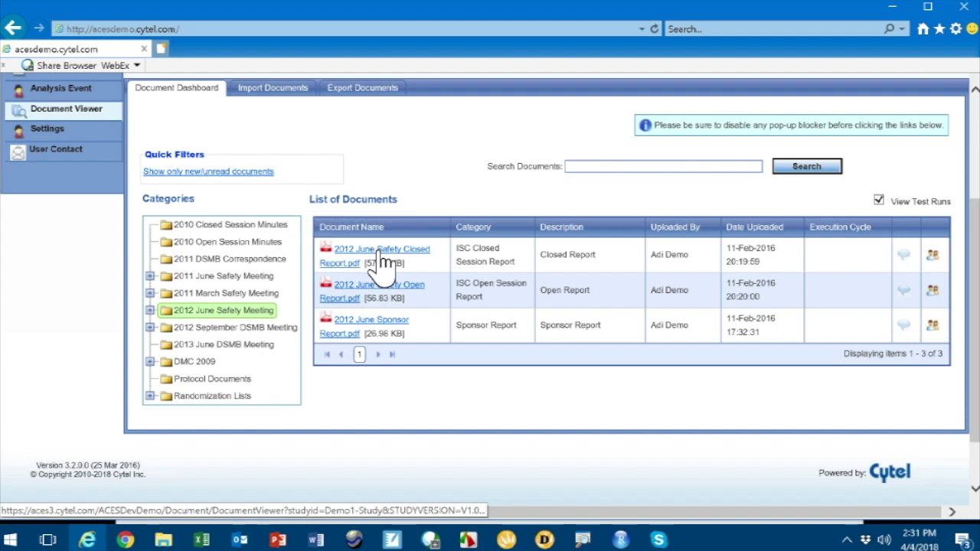
Request 2012 June Safety Closed Report.pdf (57.0 KB) to get the open-or-save prompt.
left_click(380, 257)
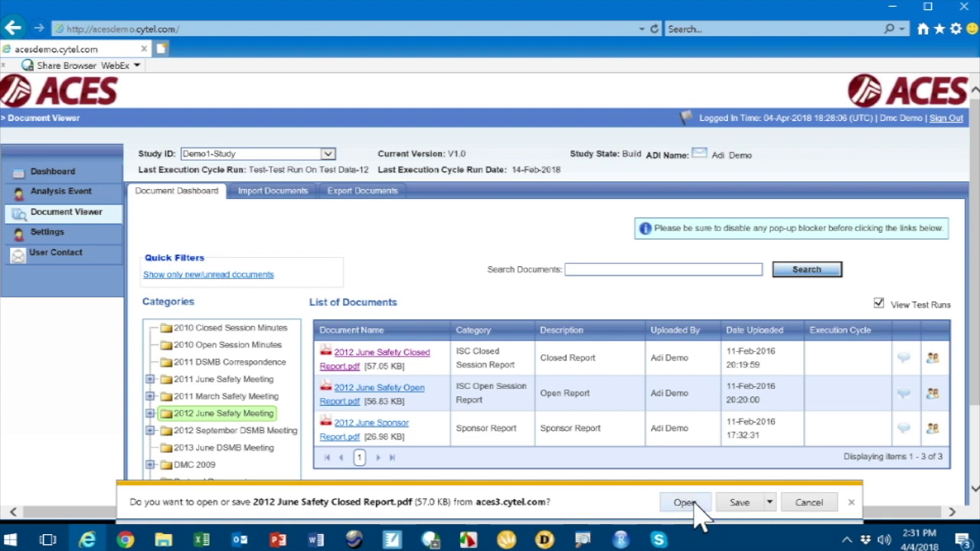
Open 2012 June Safety Closed Report.pdf in Adobe Acrobat Pro DC, view it, then close it.
left_click(684, 502)
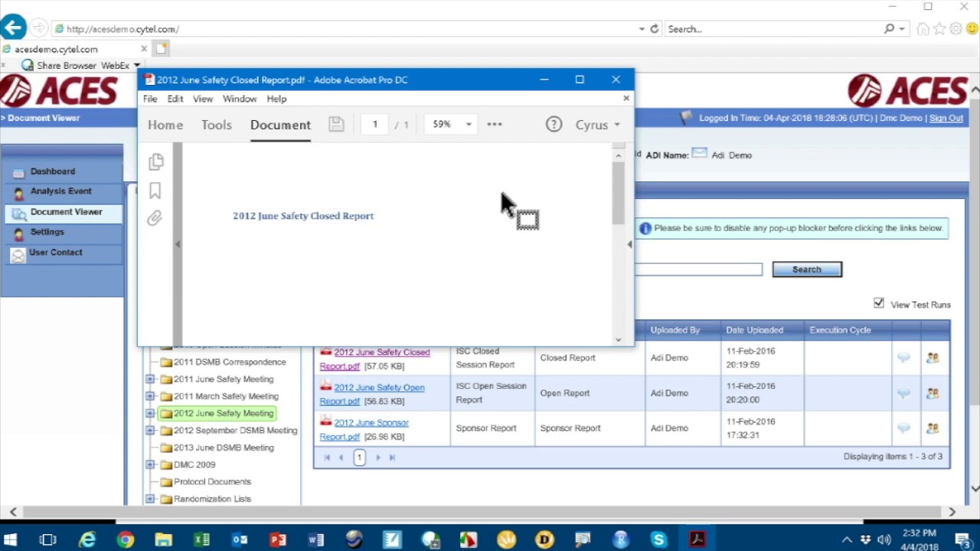
left_click(616, 81)
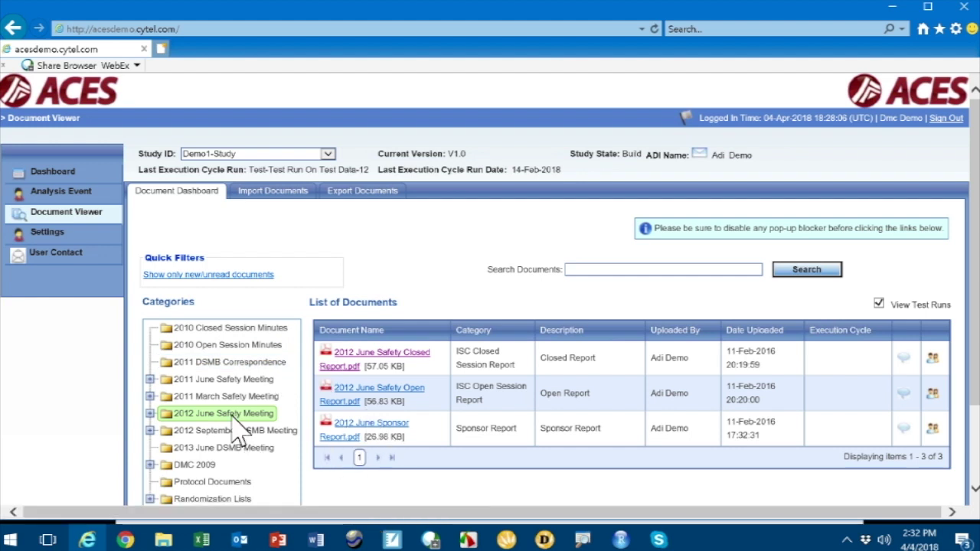
scroll(233, 432, "down", 2)
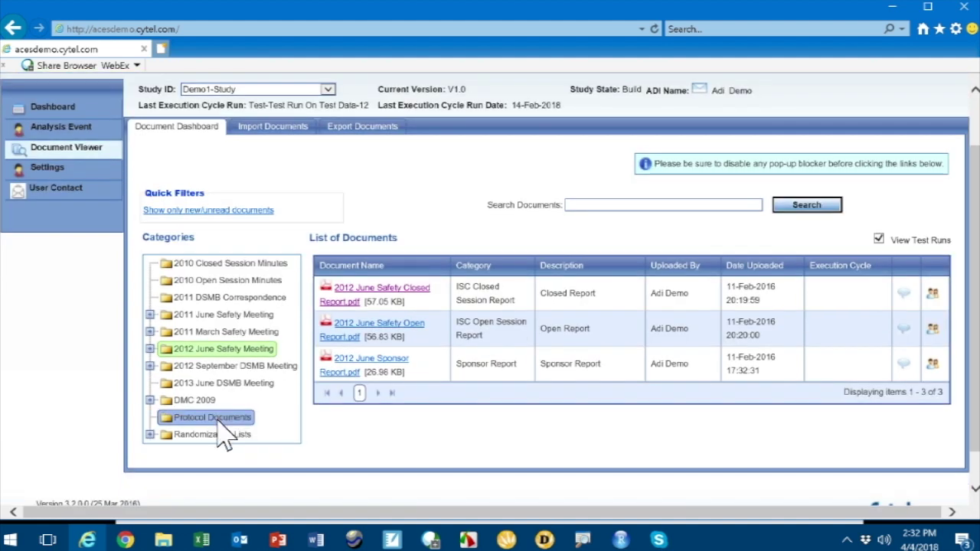
Show the Protocol Documents category with its five Study 123 protocol and SAP files.
left_click(221, 421)
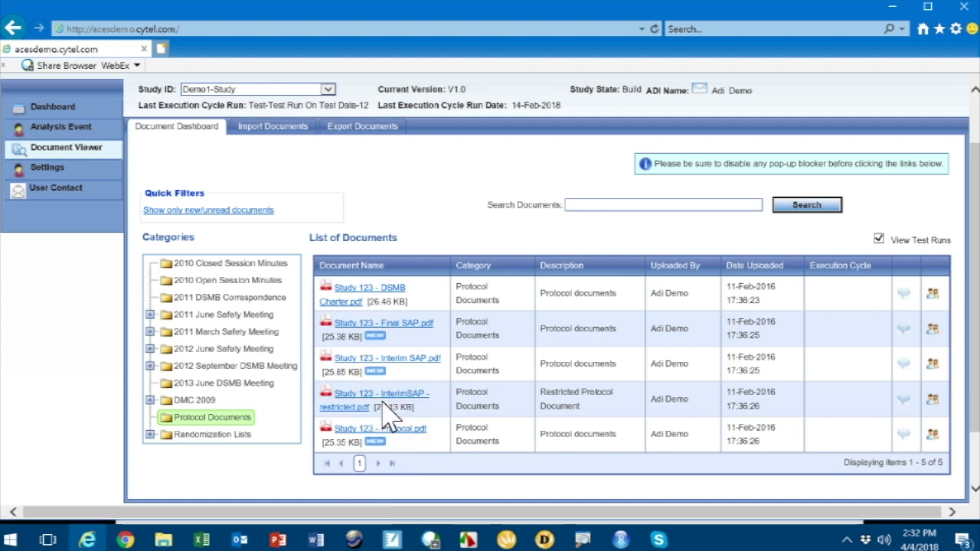
scroll(386, 409, "down", 2)
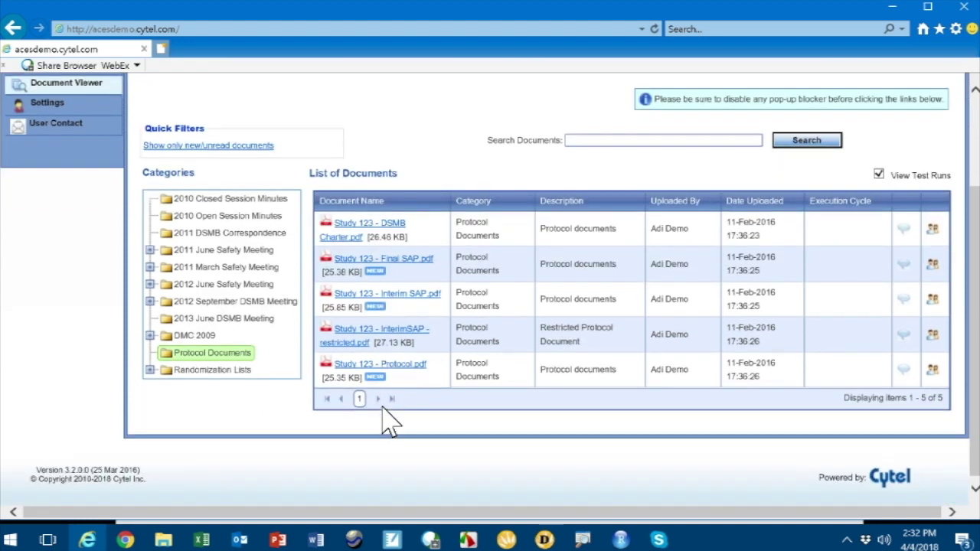
scroll(383, 413, "up", 2)
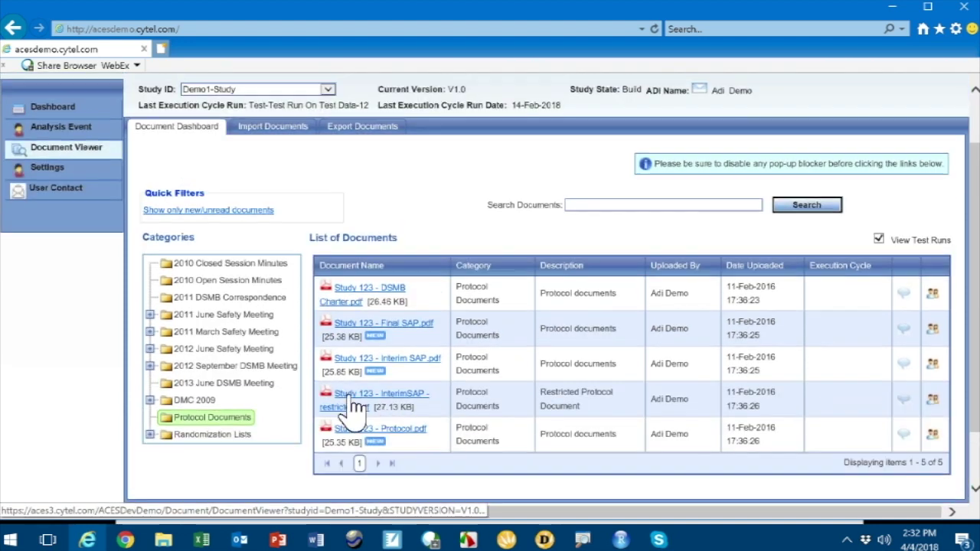